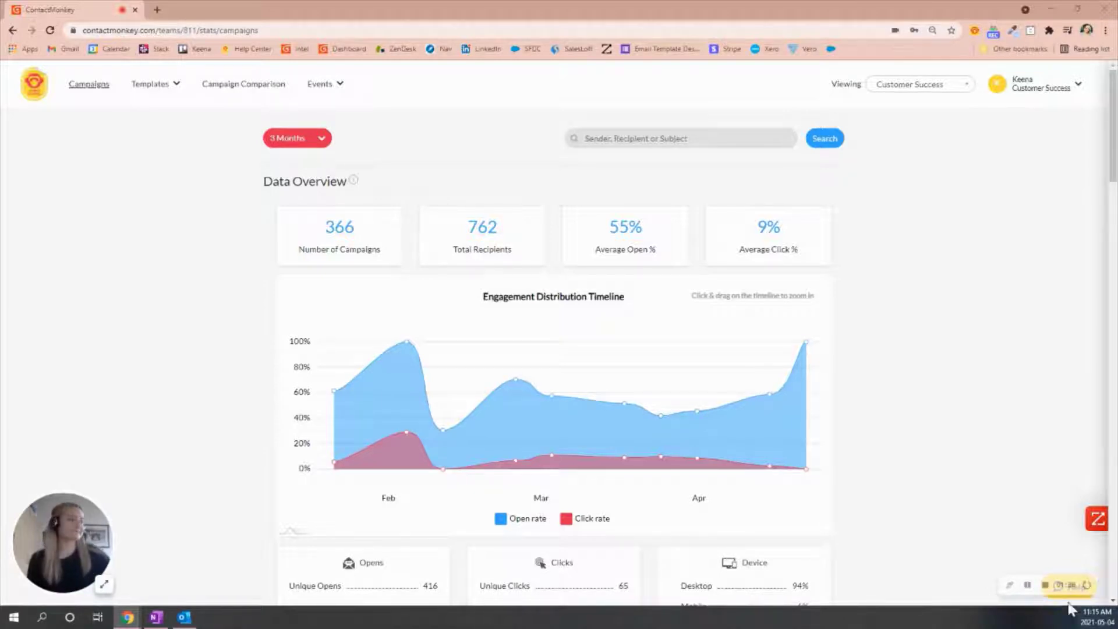
Step: Open the November ContactMonkey Newsletter overview: 2450 recipients, 1811 unique opens, 1363 unique clicks
click(1028, 585)
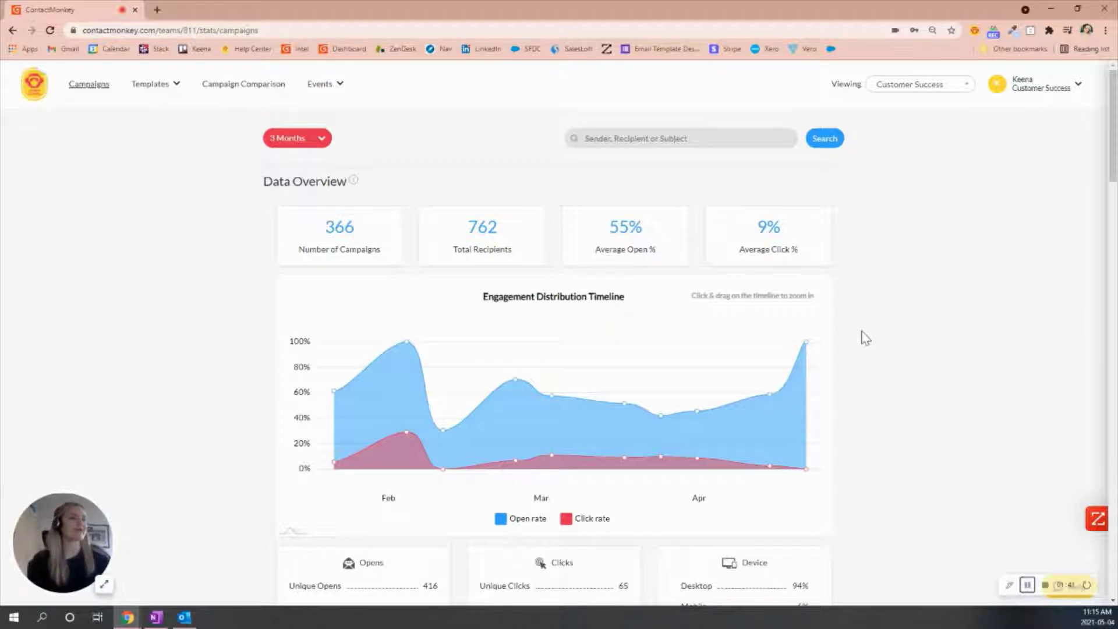
scroll(866, 338, down, 5)
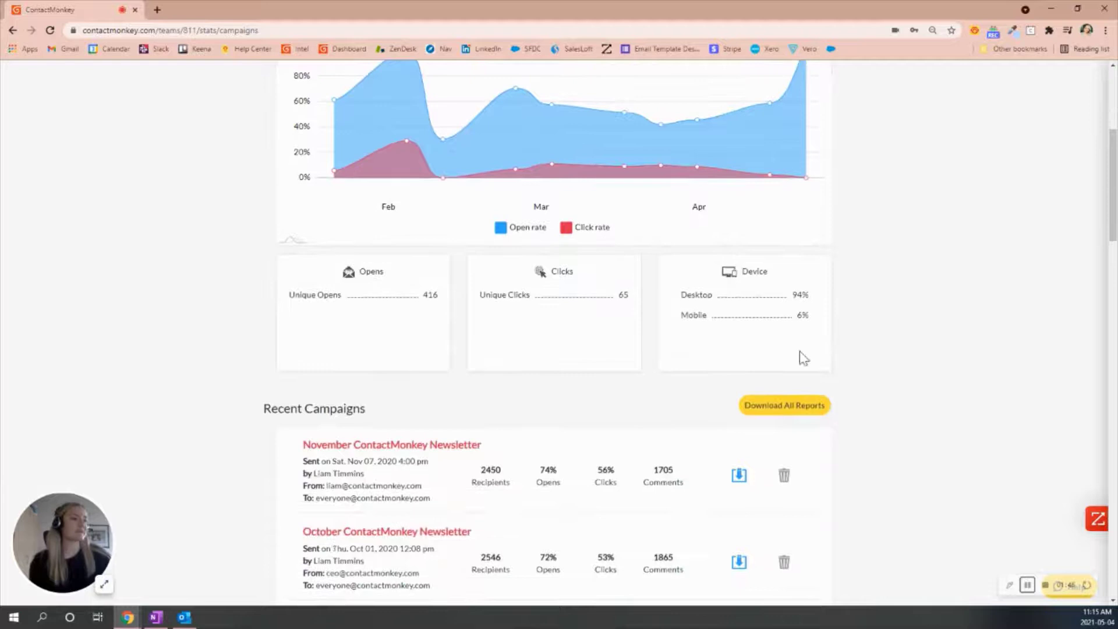
click(398, 446)
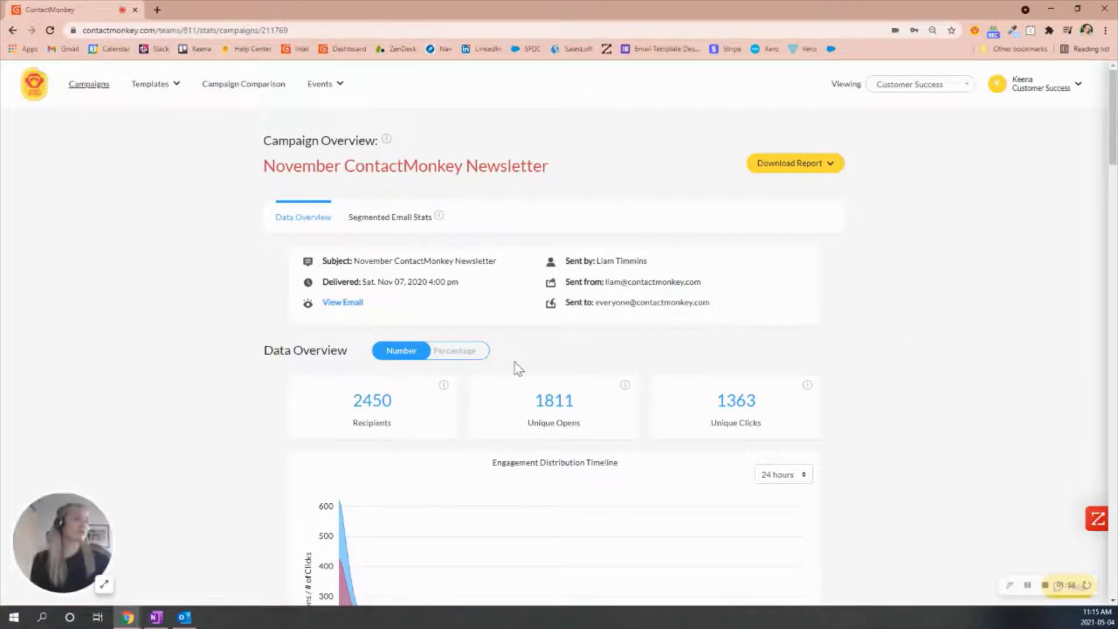
mouse_move(334, 417)
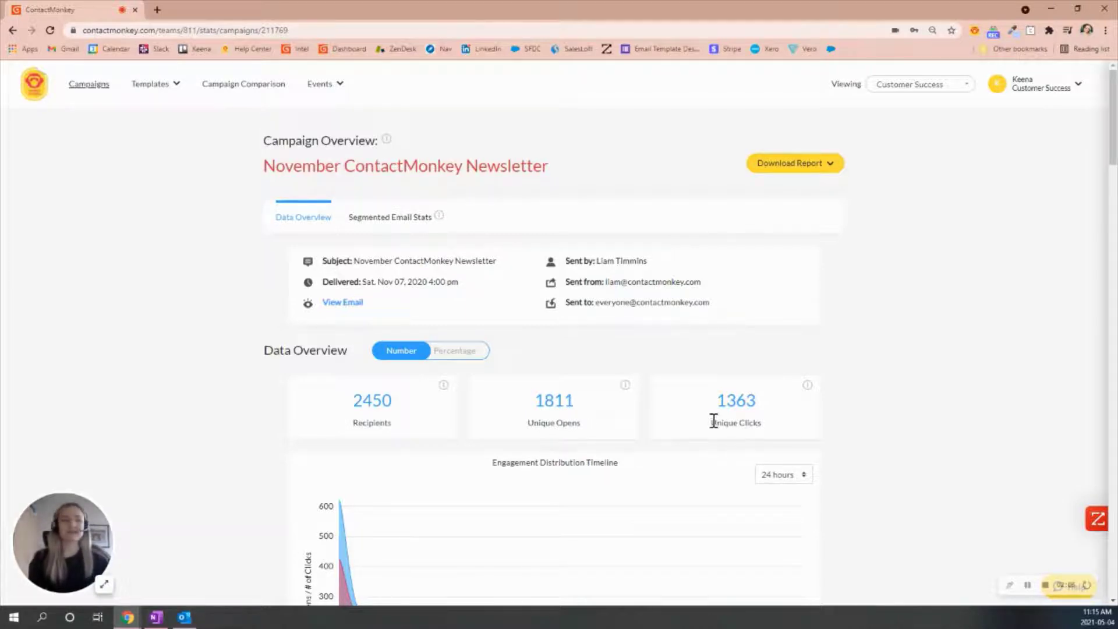
scroll(425, 372, down, 1)
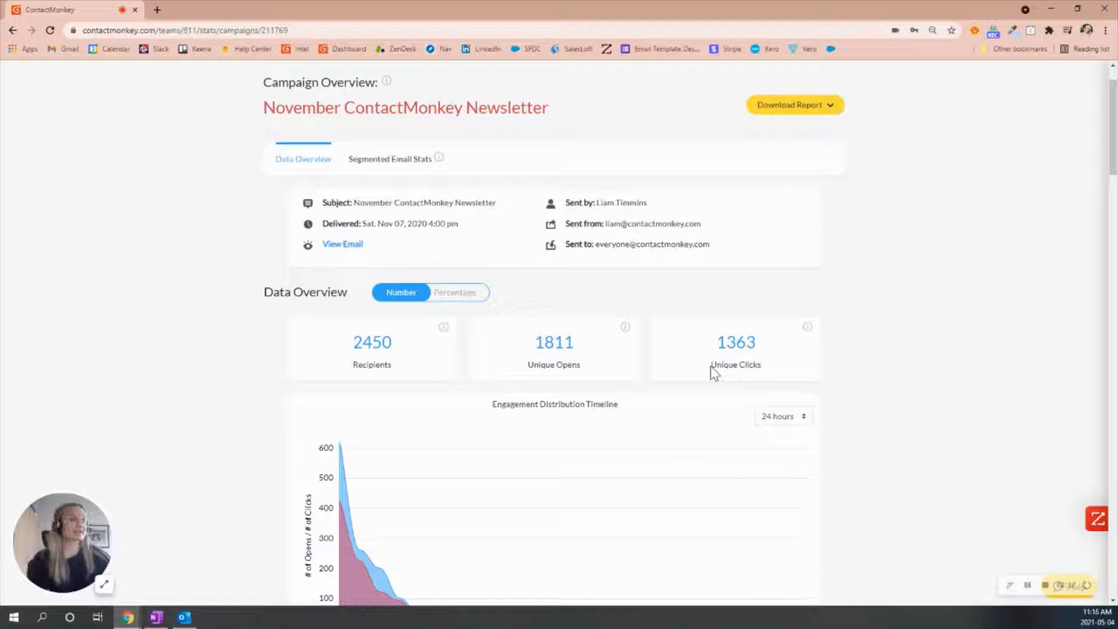
scroll(714, 373, down, 3)
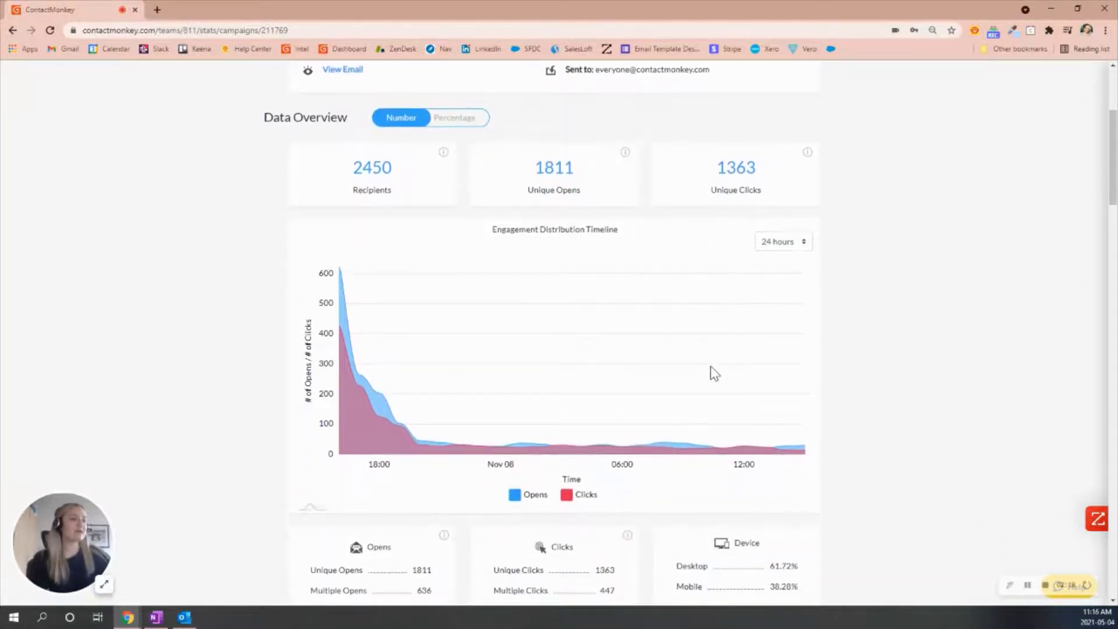
scroll(714, 373, down, 2)
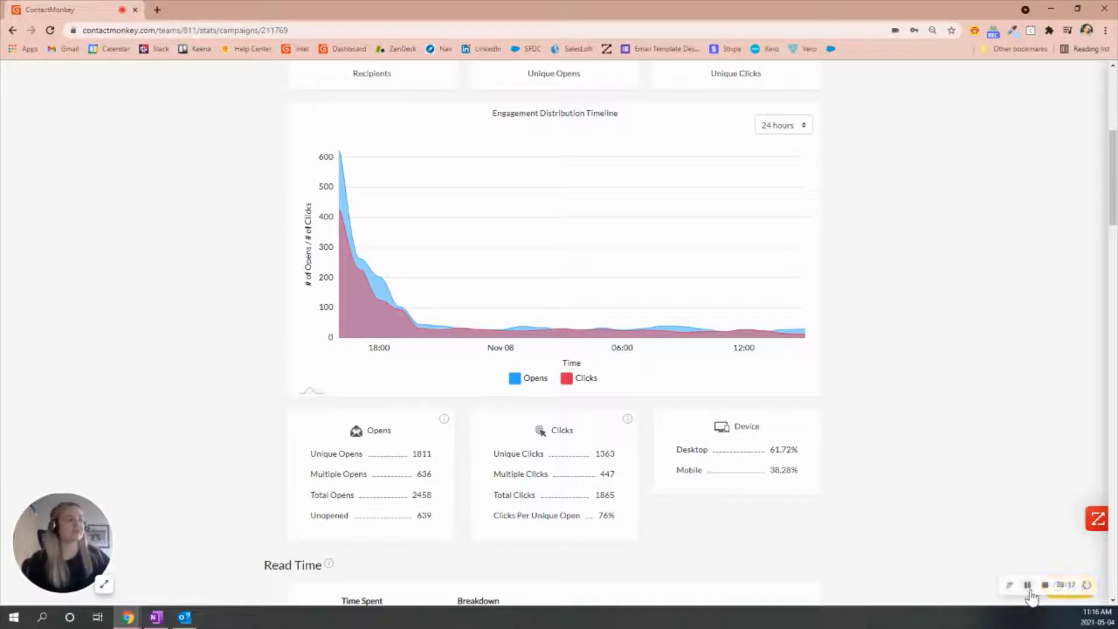
scroll(851, 492, down, 3)
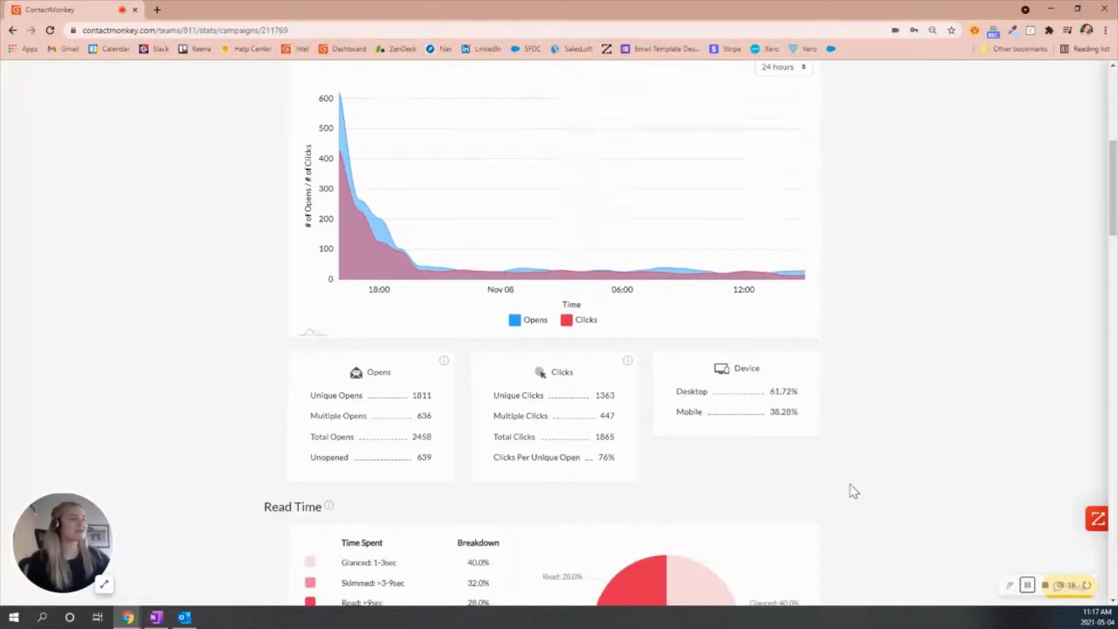
scroll(851, 492, down, 4)
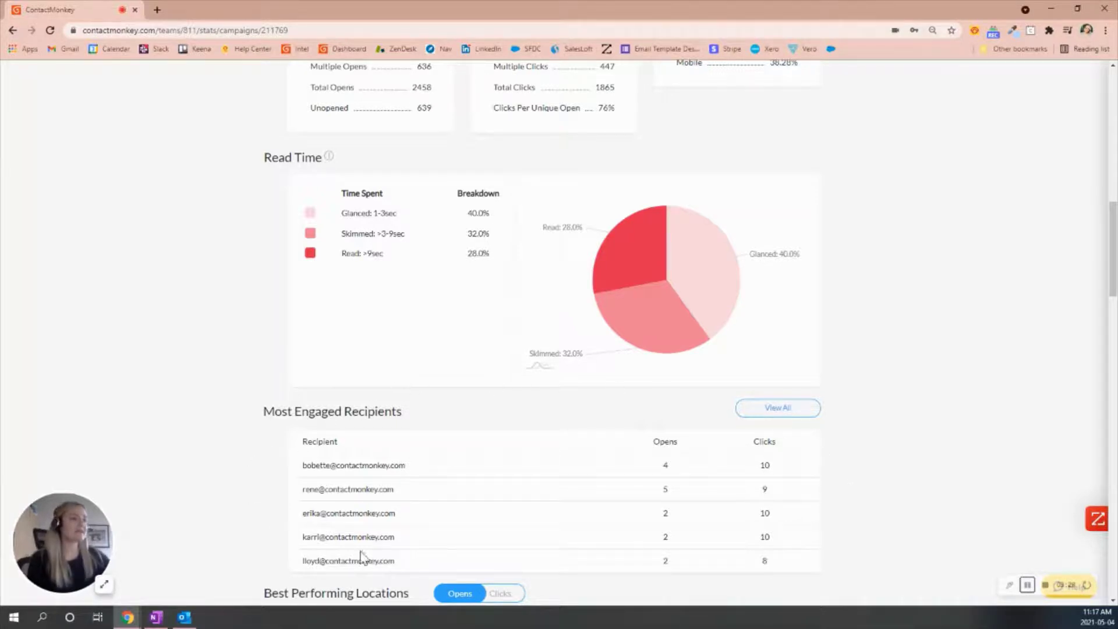
scroll(868, 506, down, 1)
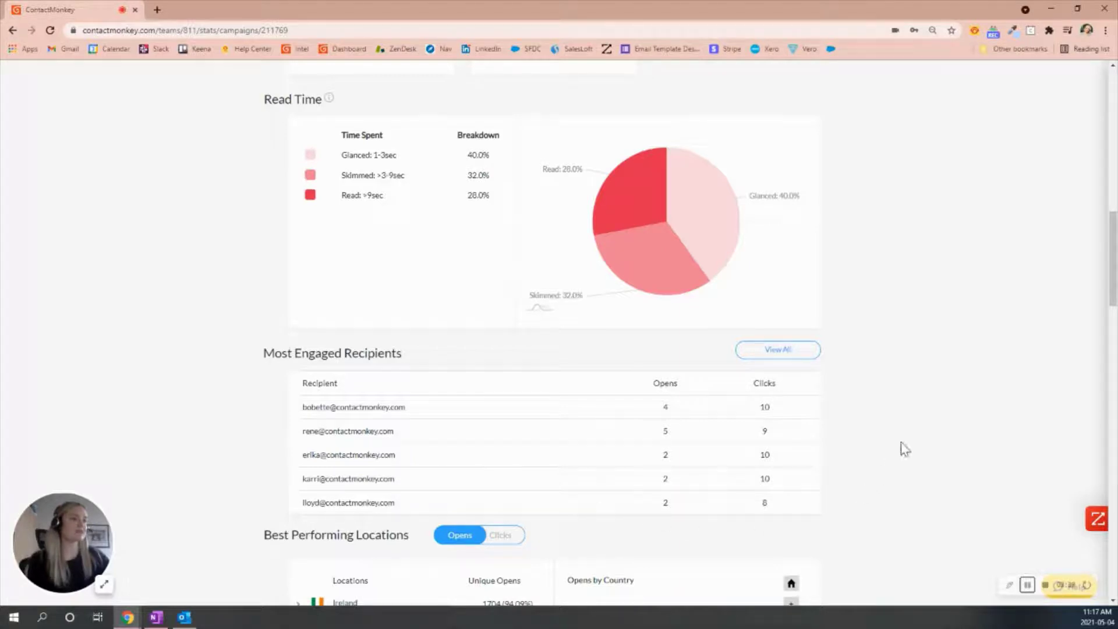
Step: View all Most Engaged Recipients to list the newsletter's 2450 tracked recipients by opens
click(795, 359)
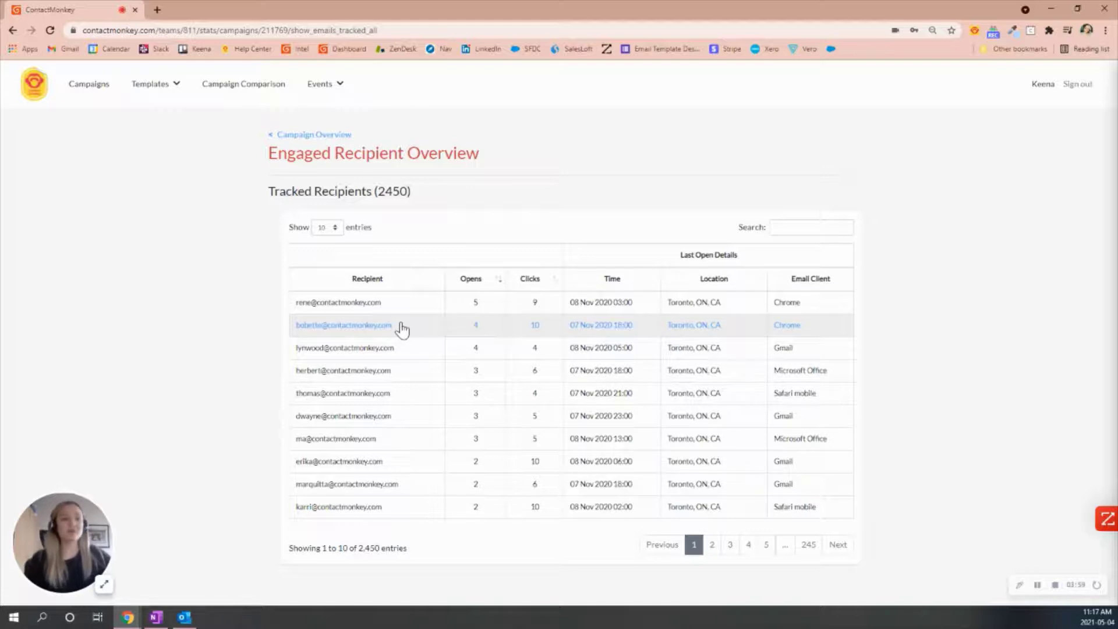
Step: Inspect the top recipient's activity (5 opens, 9 clicks), then return to Campaign Overview
click(344, 304)
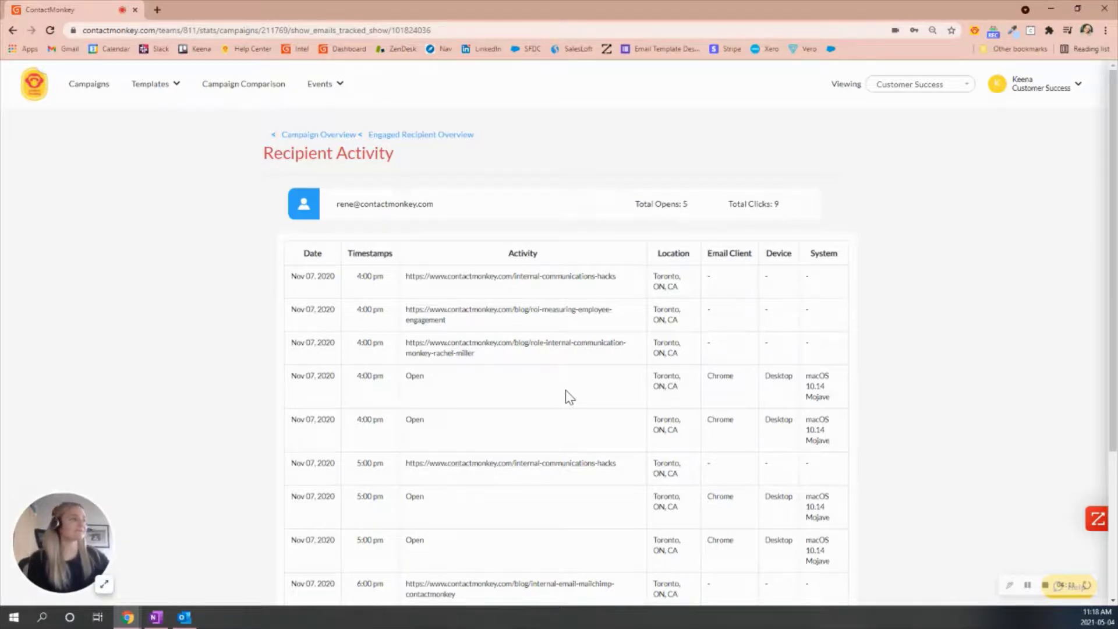
click(328, 137)
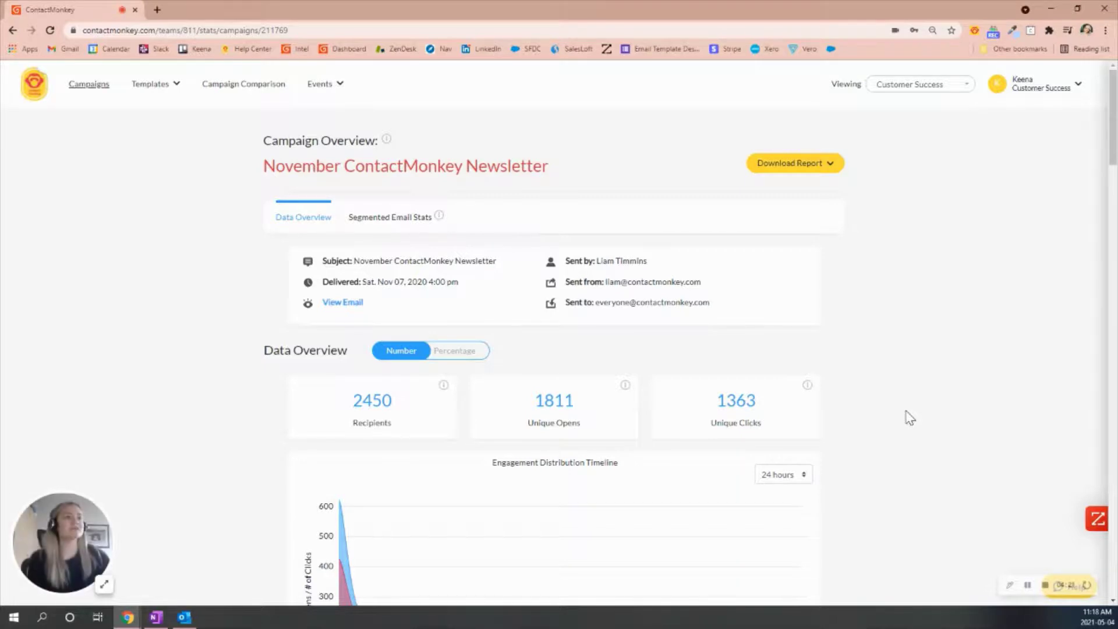
Step: Open the August ContactMonkey Newsletter overview from the campaigns list: 2490 recipients, 1818 opens, 1376 clicks
click(88, 84)
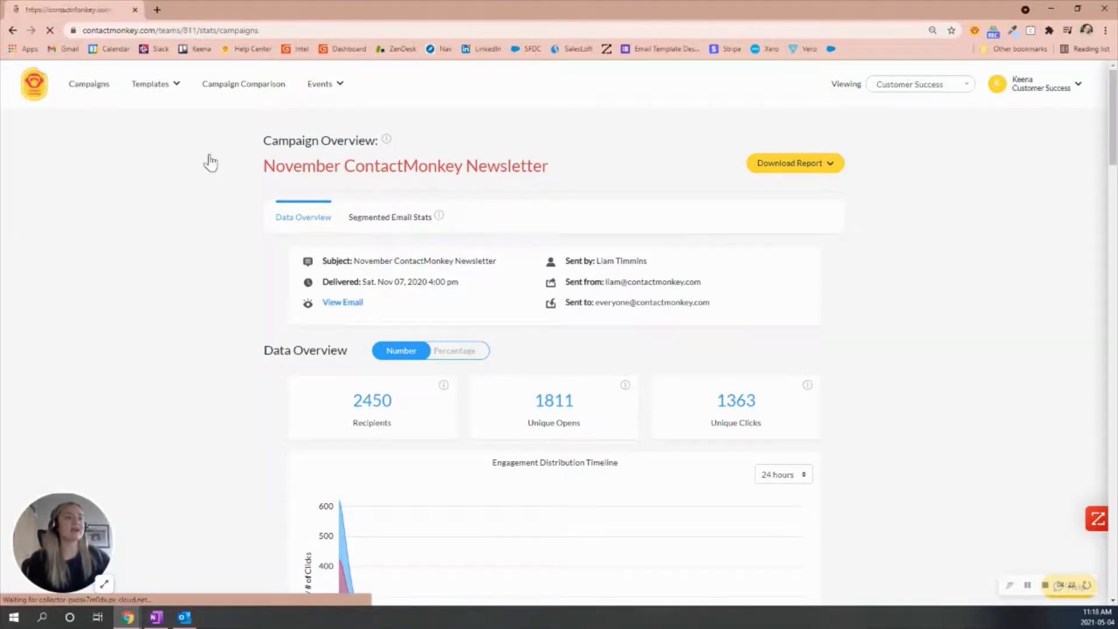
scroll(952, 338, down, 3)
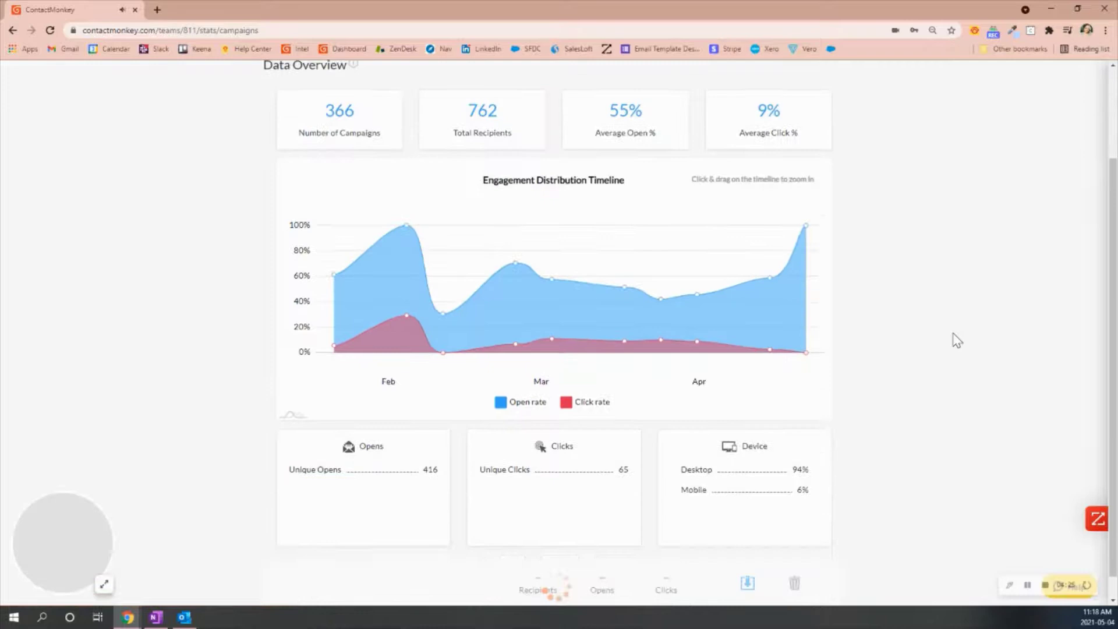
scroll(956, 341, down, 2)
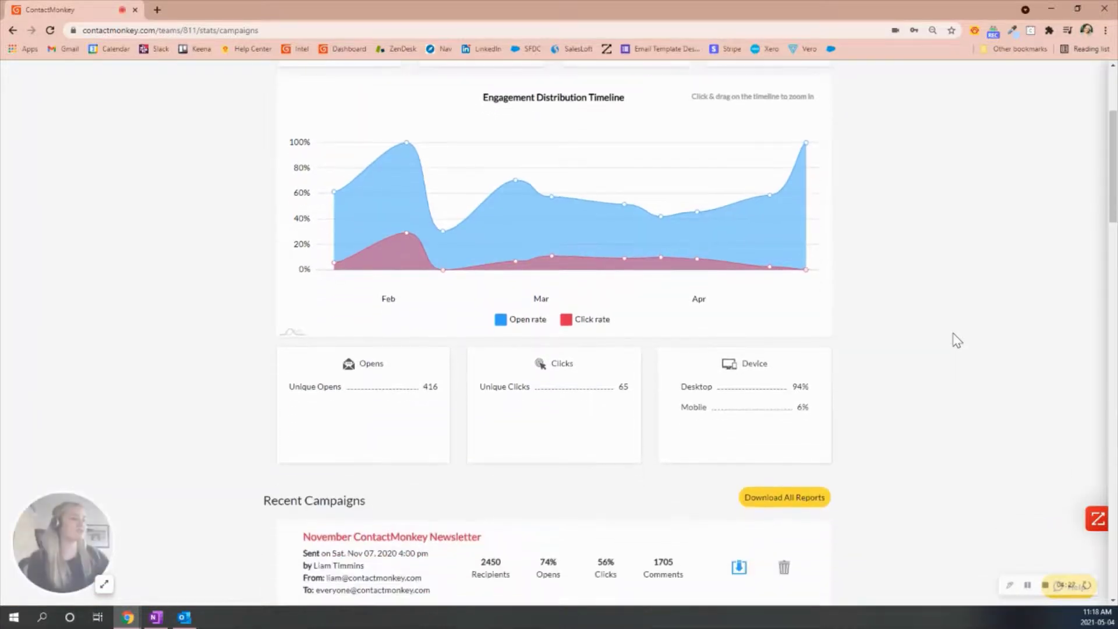
scroll(957, 341, down, 1)
scroll(956, 341, down, 3)
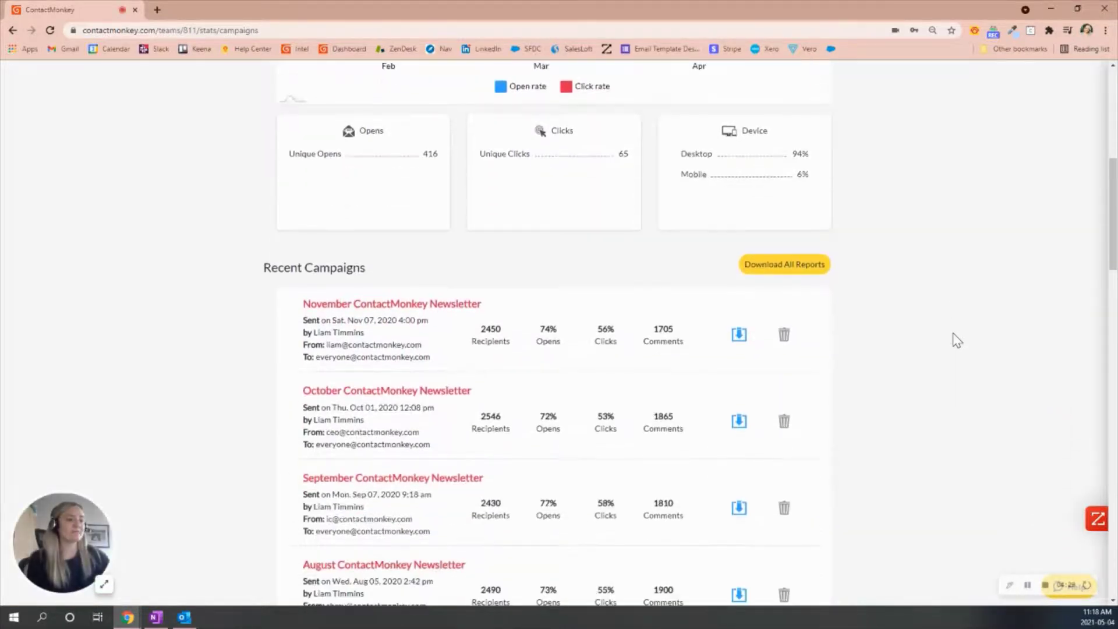
click(413, 509)
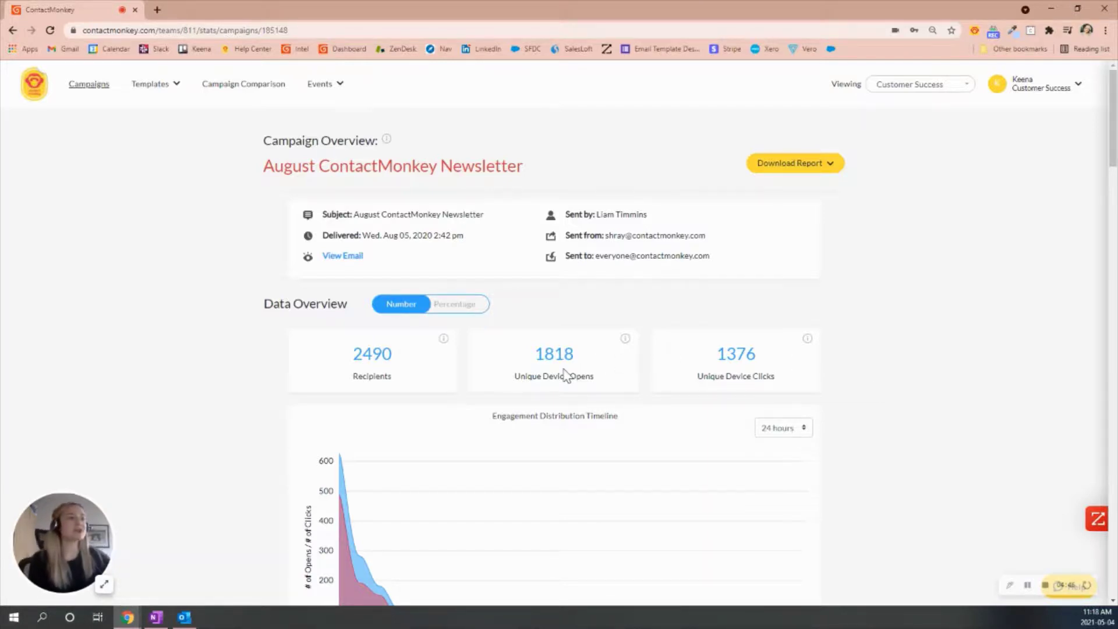
mouse_move(430, 380)
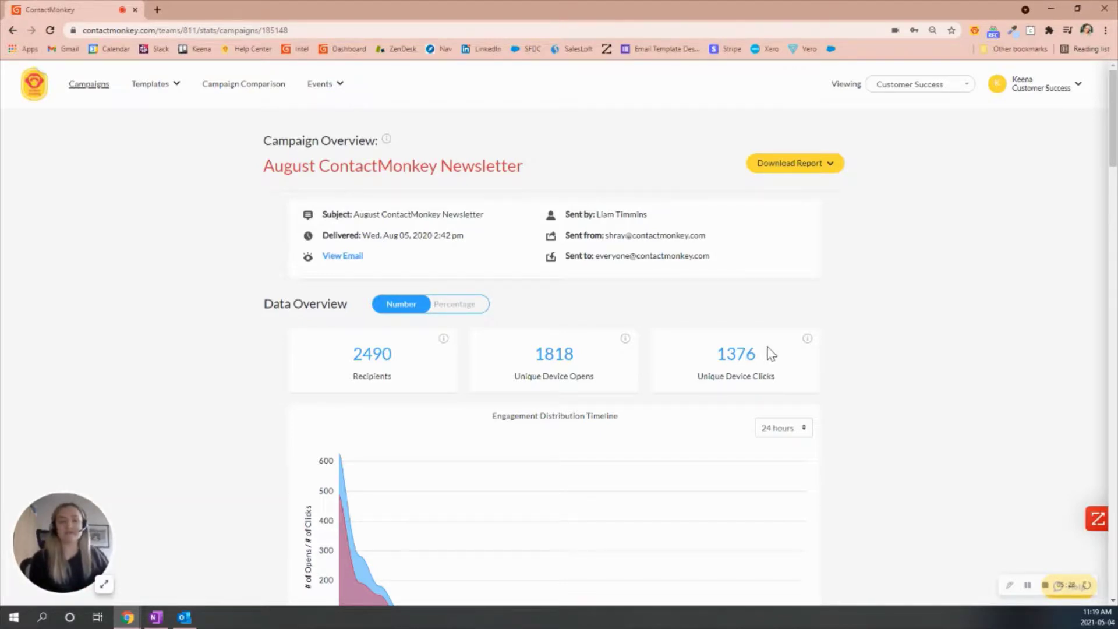
scroll(772, 354, down, 4)
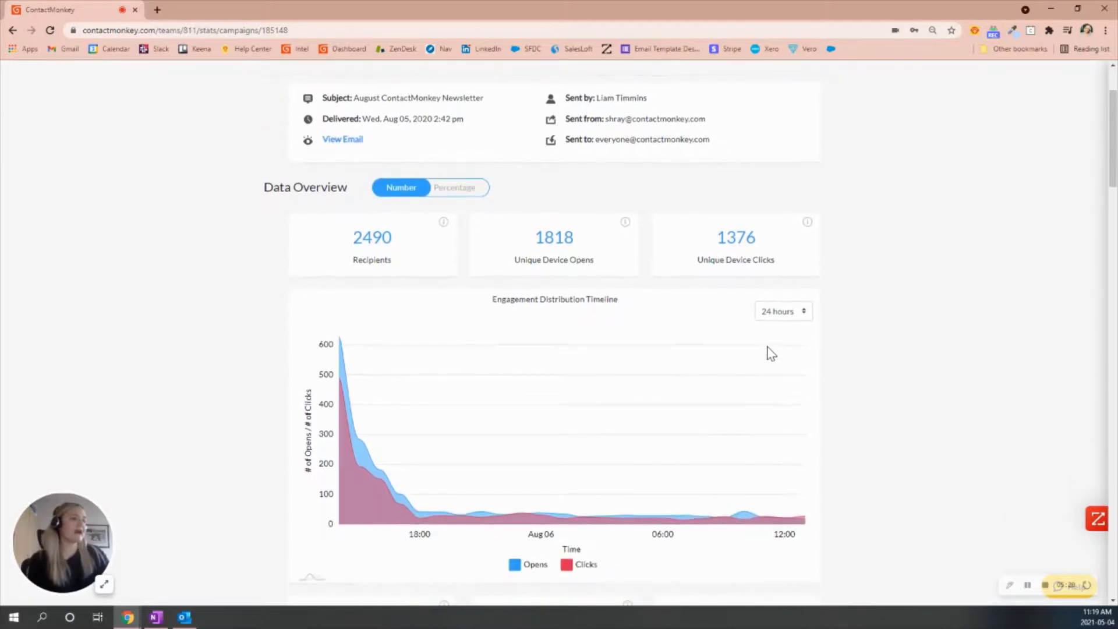
scroll(784, 364, down, 1)
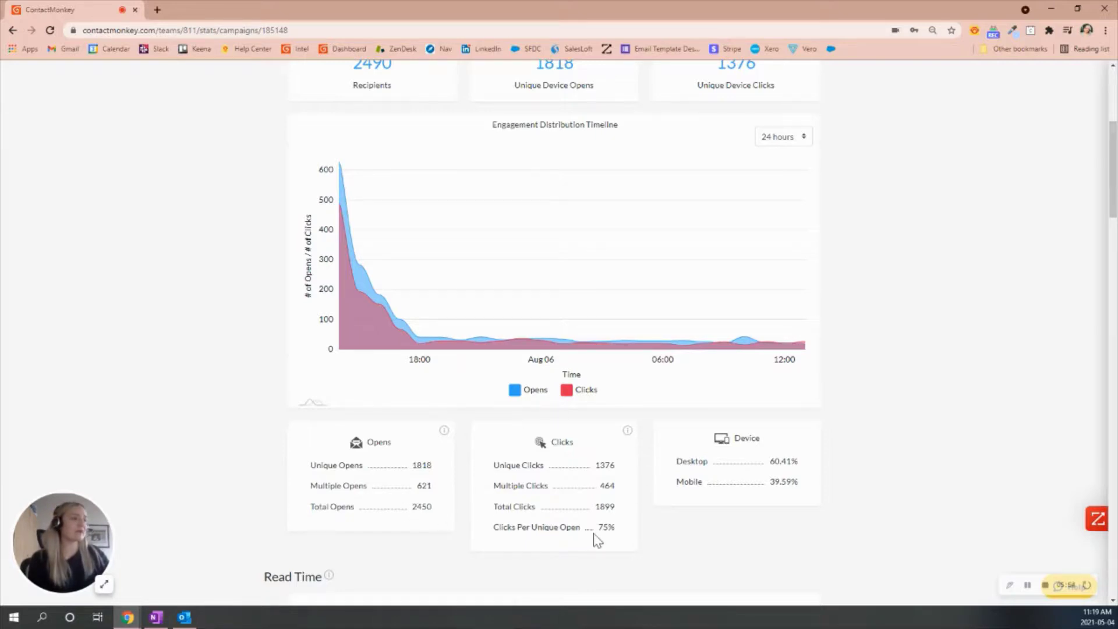
scroll(658, 541, down, 2)
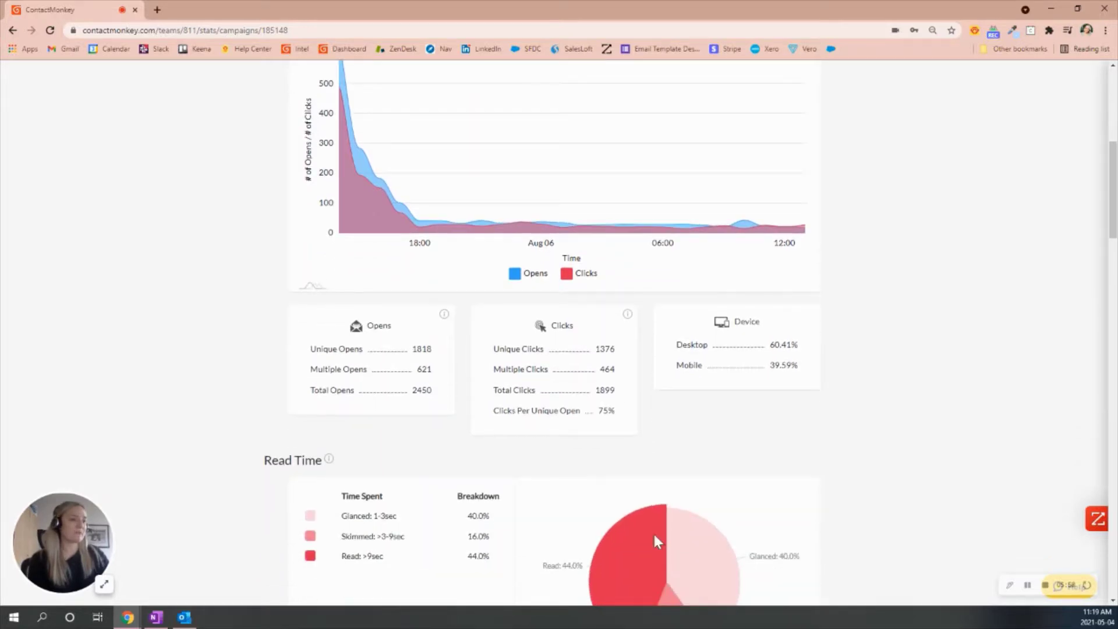
scroll(655, 542, down, 4)
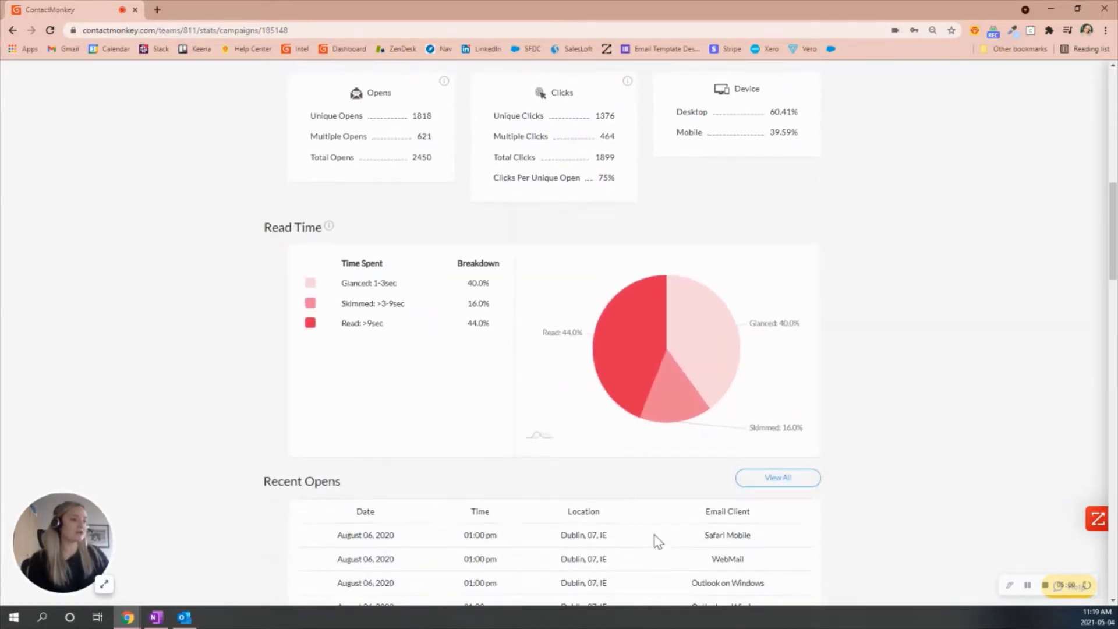
scroll(658, 541, down, 1)
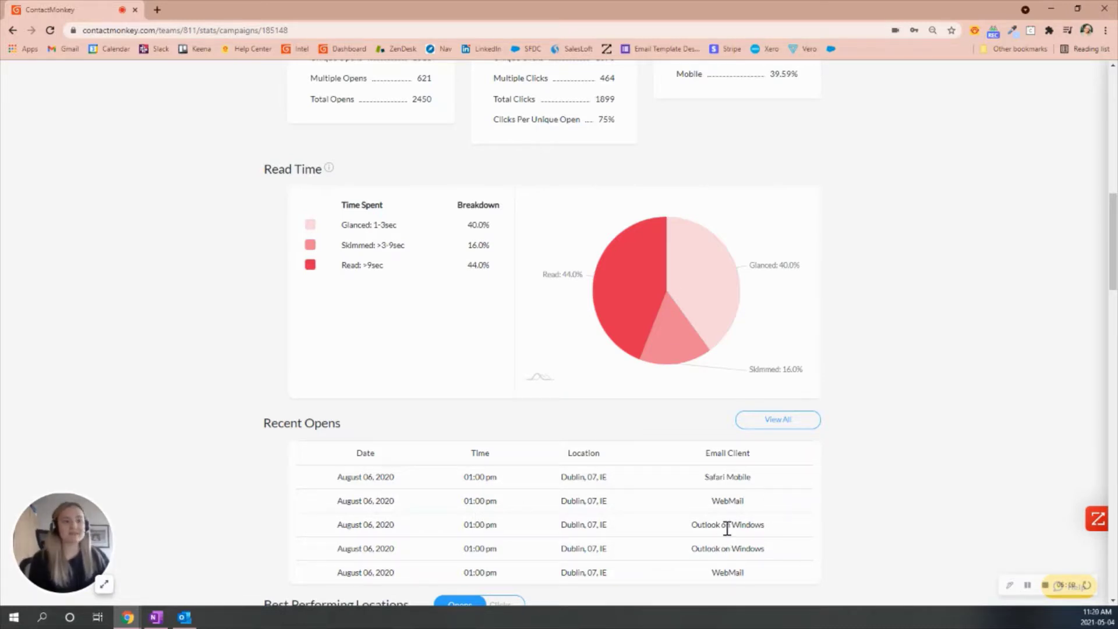
scroll(815, 534, down, 2)
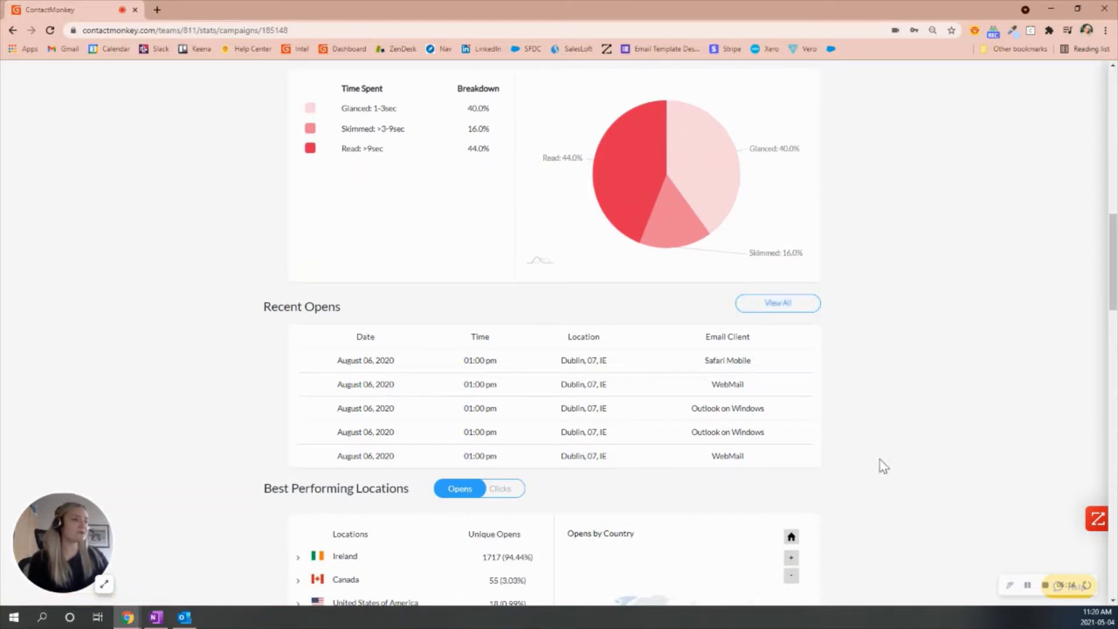
scroll(884, 466, up, 2)
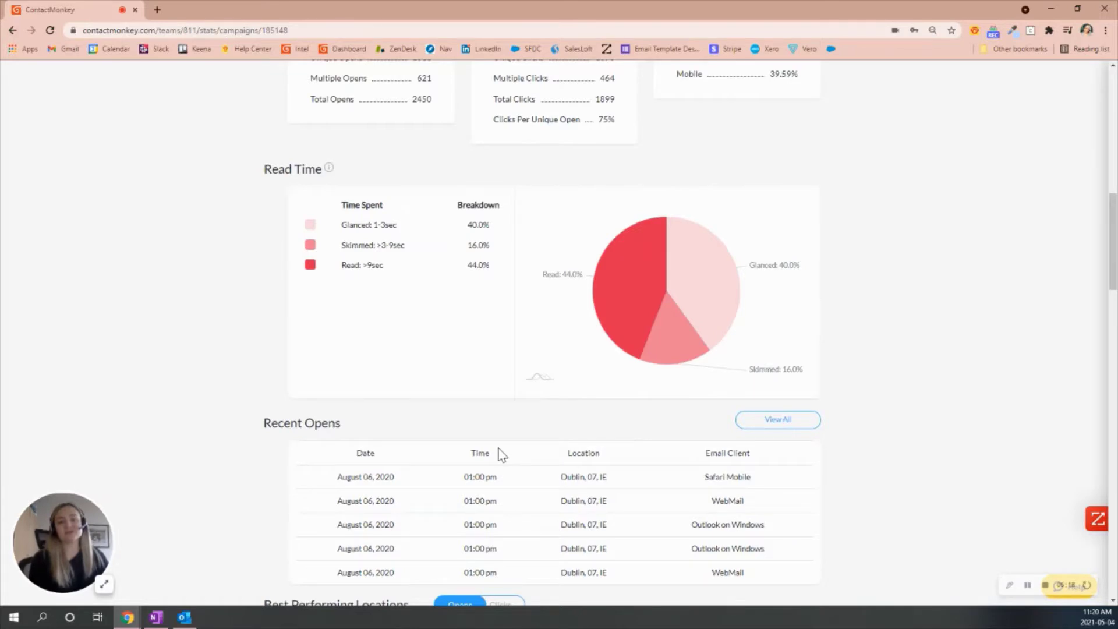
scroll(501, 454, up, 1)
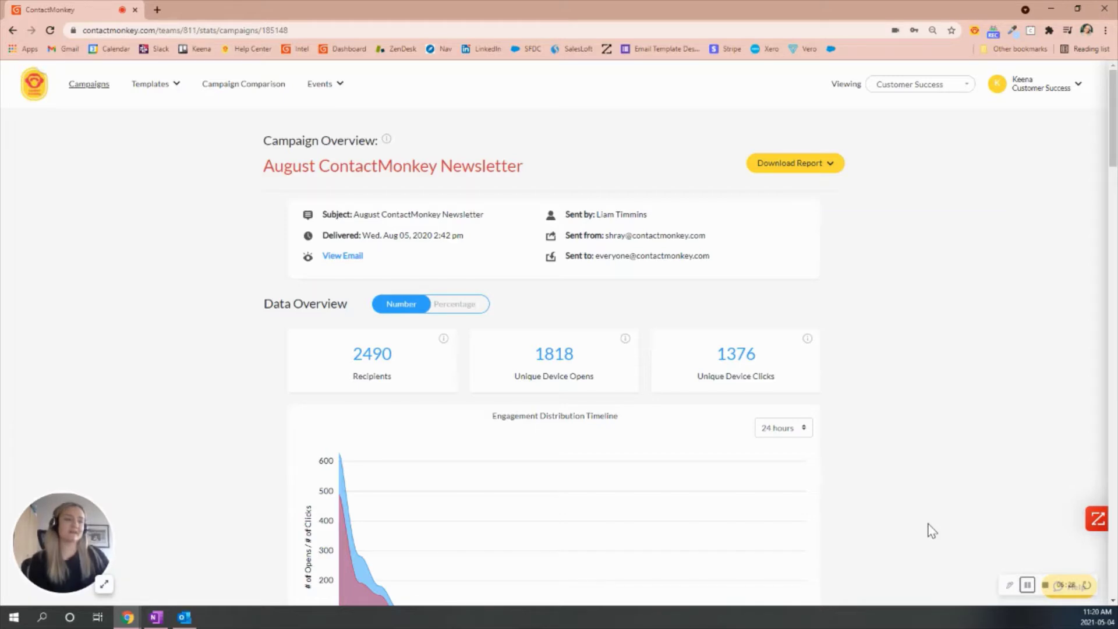
Step: Show Individual tracking selected in the Outlook ContactMonkey pane, then close the new message
click(186, 619)
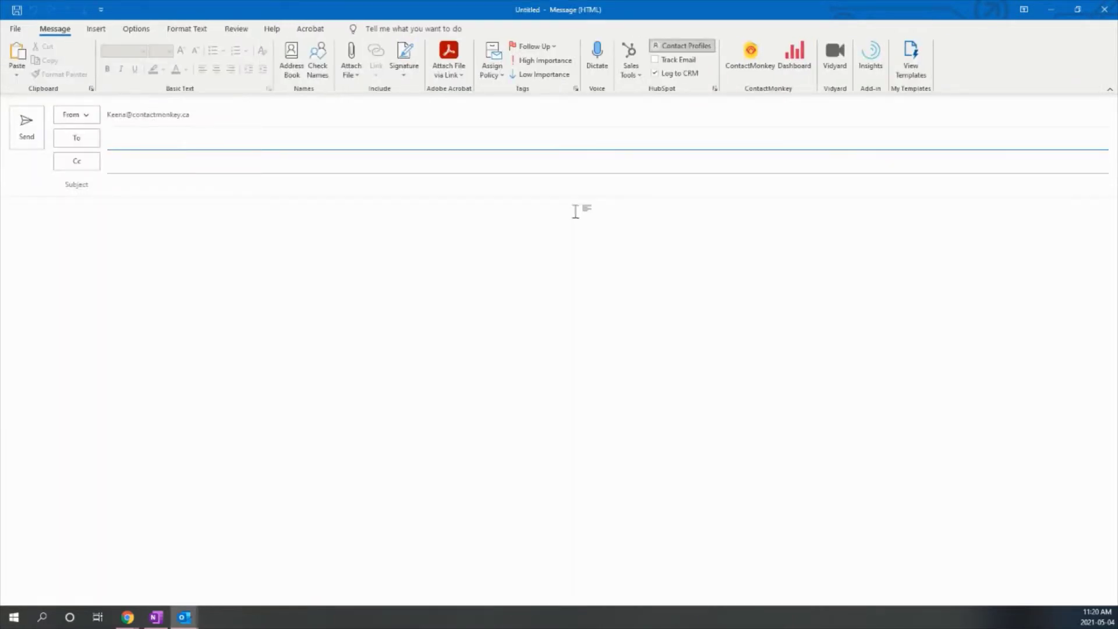
click(756, 75)
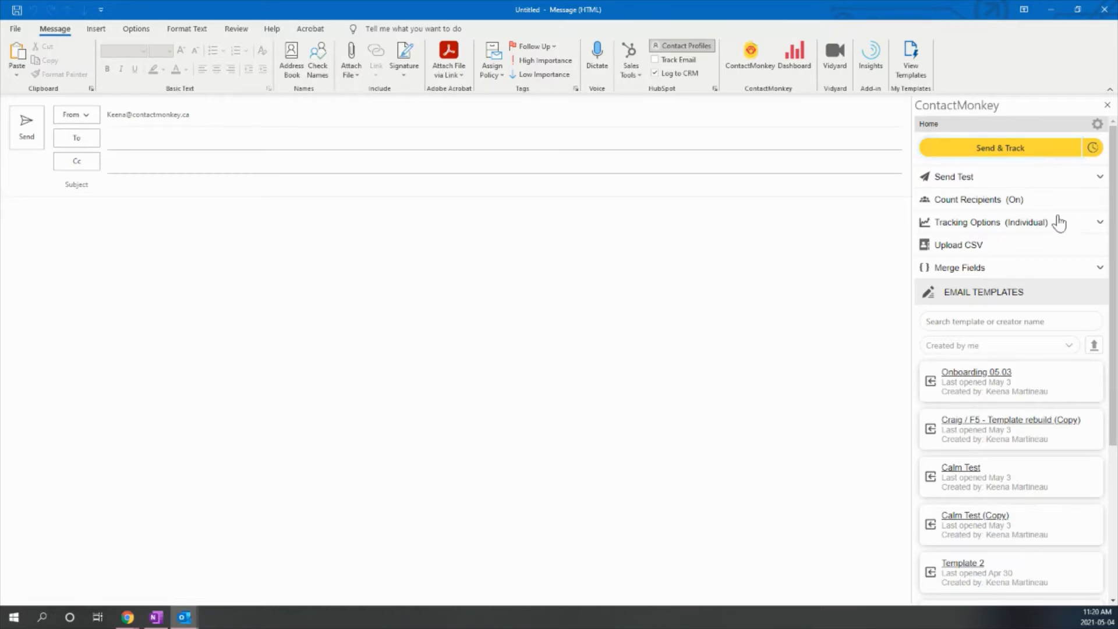
click(1022, 231)
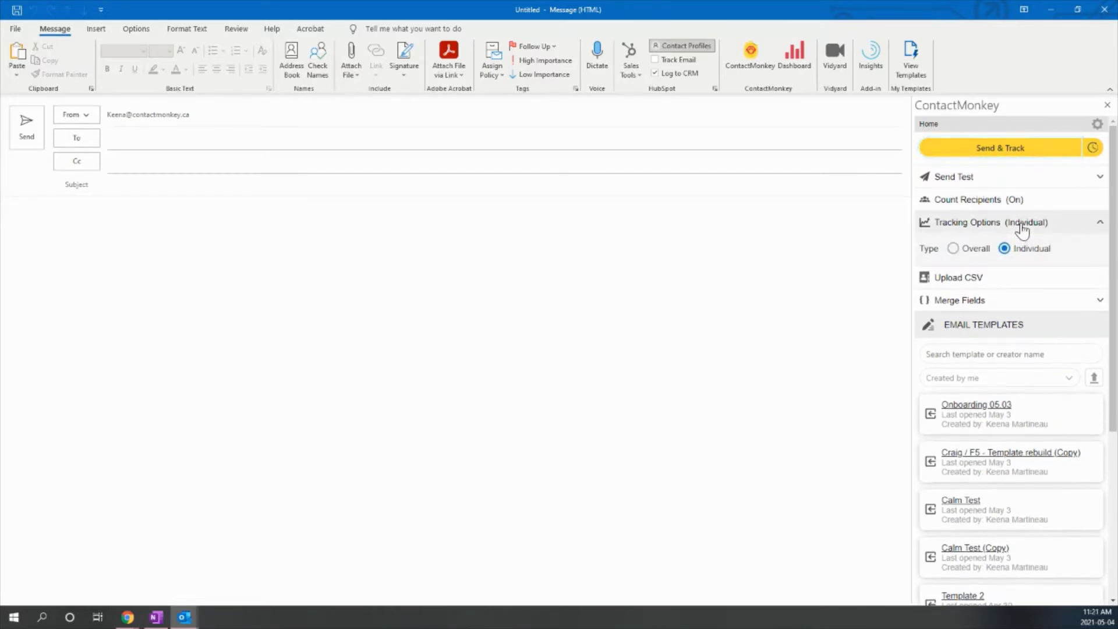
click(989, 230)
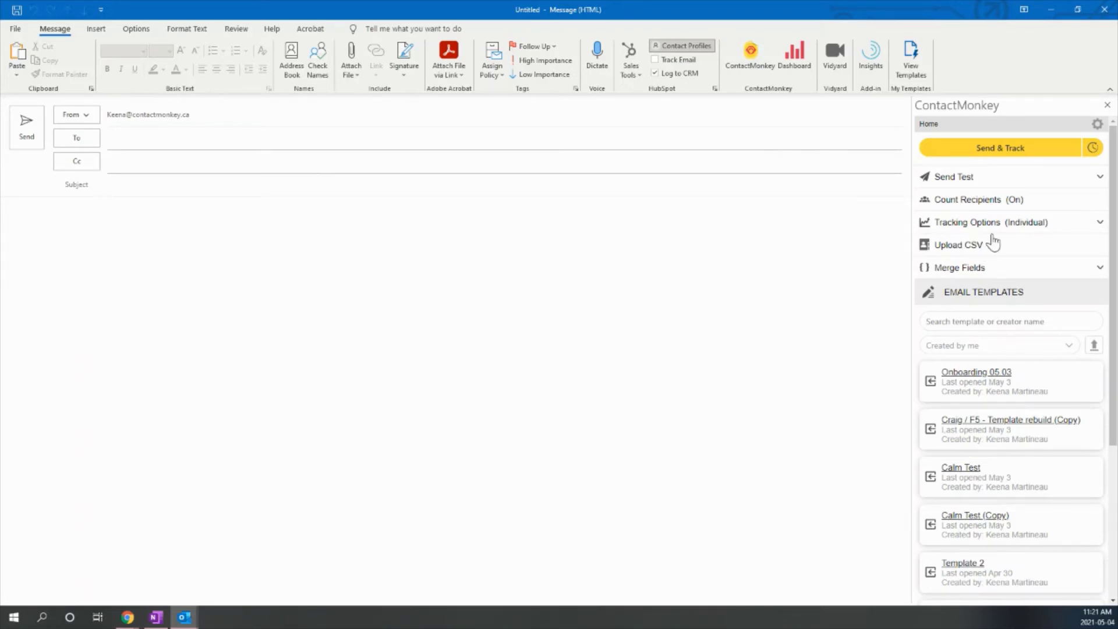
click(1051, 9)
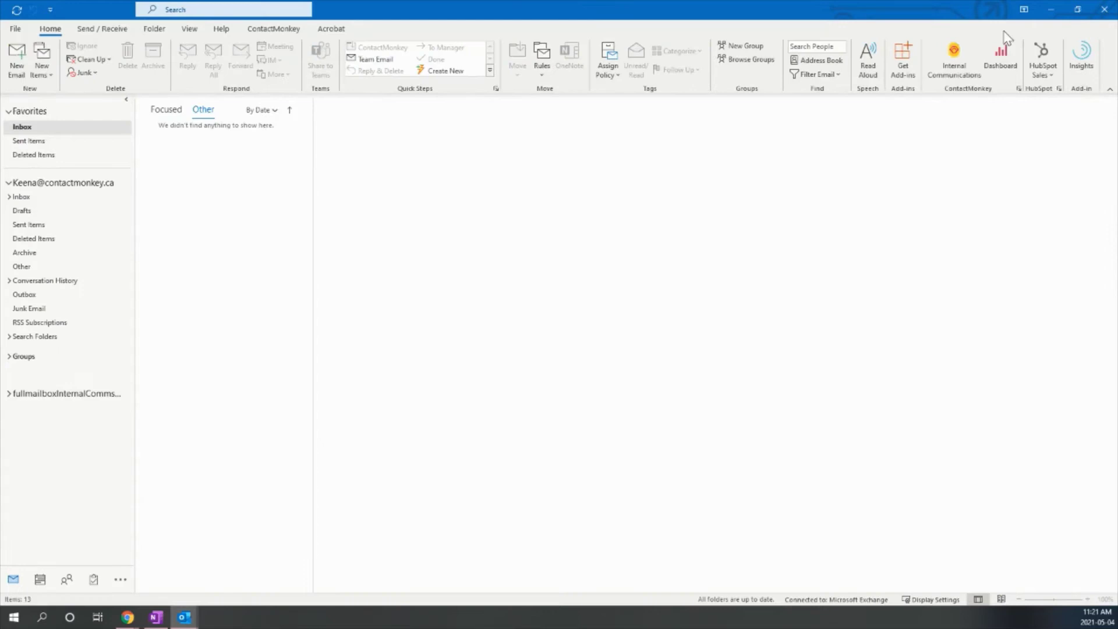
Step: Minimize Outlook to bring back the August newsletter's Campaign Overview with 2490 recipients
click(1051, 9)
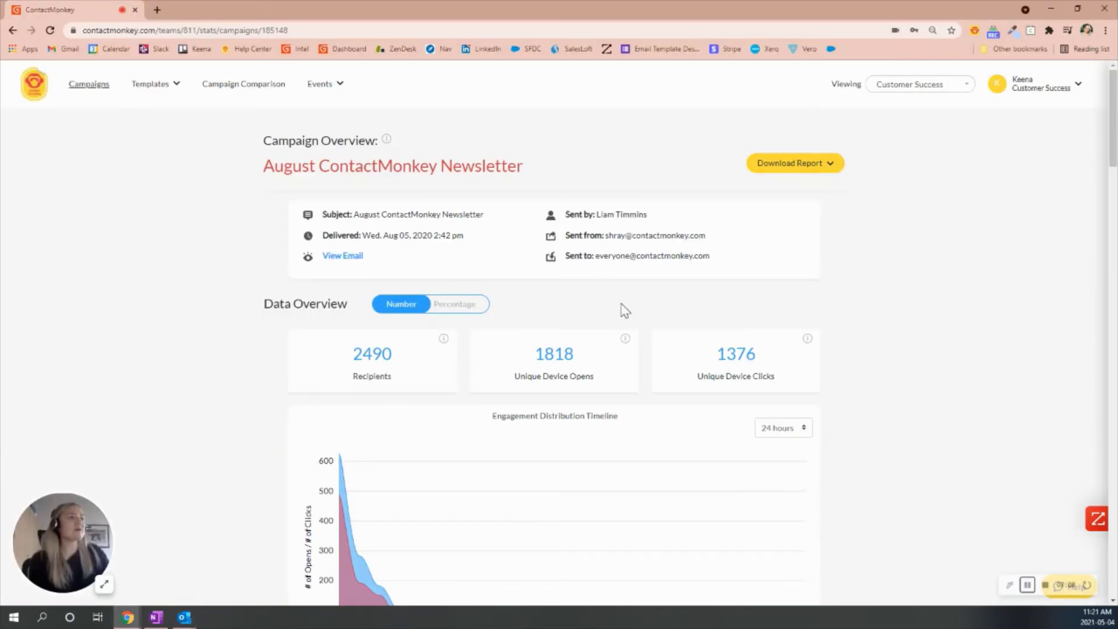